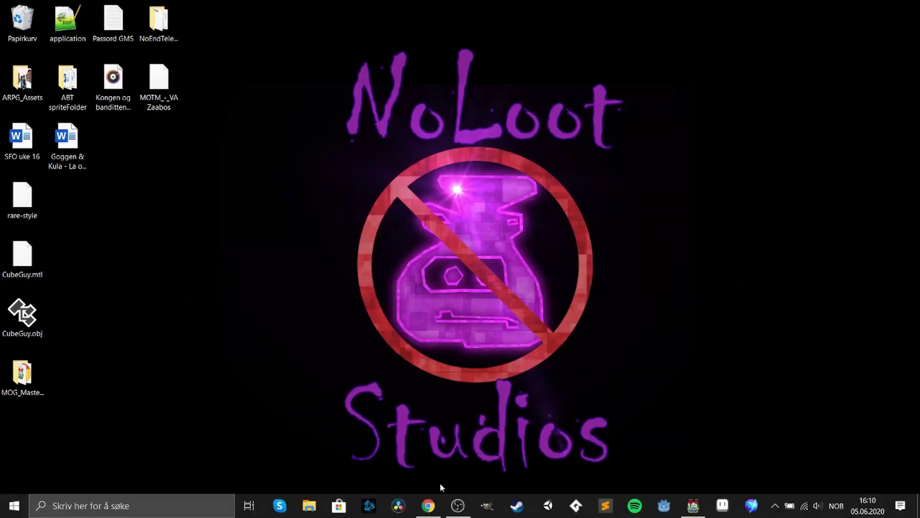
# - Bring up the Atelier Rgss download page, select its address, then hide the browser
pyautogui.click(429, 505)
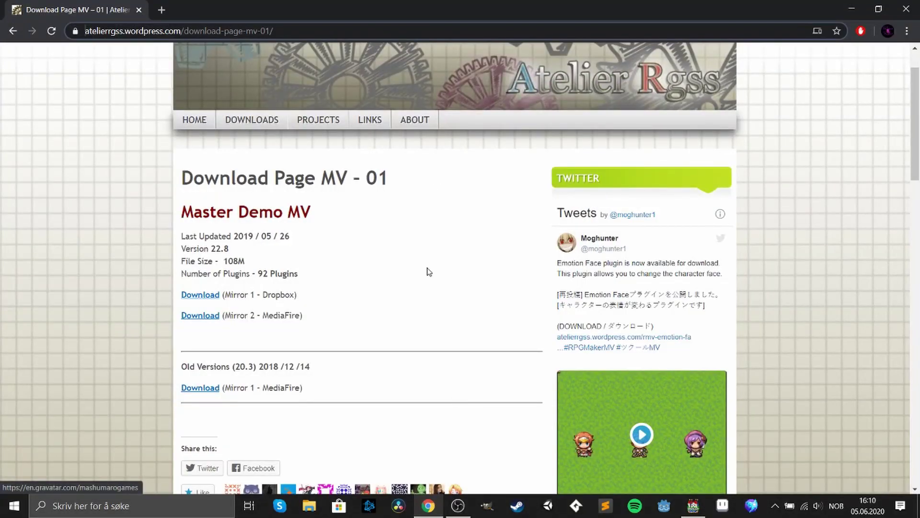
pyautogui.scroll(-3, 427, 272)
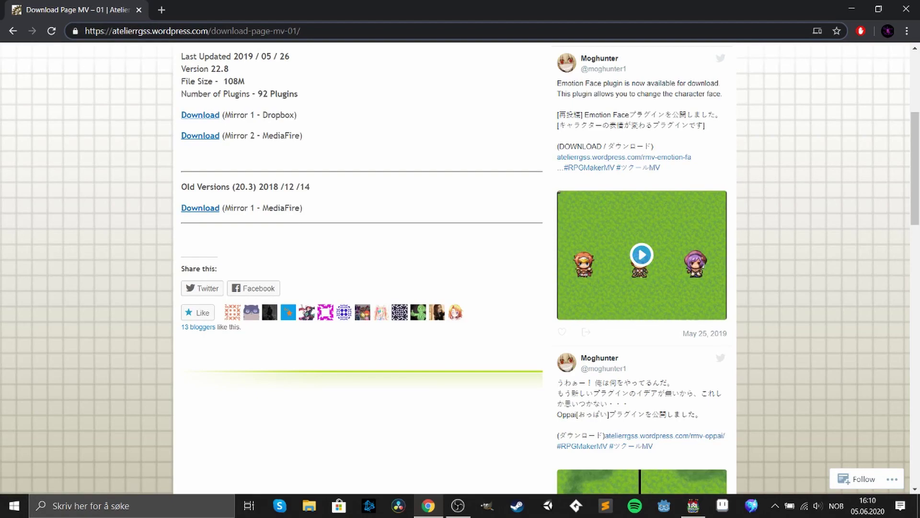
pyautogui.tripleClick(158, 32)
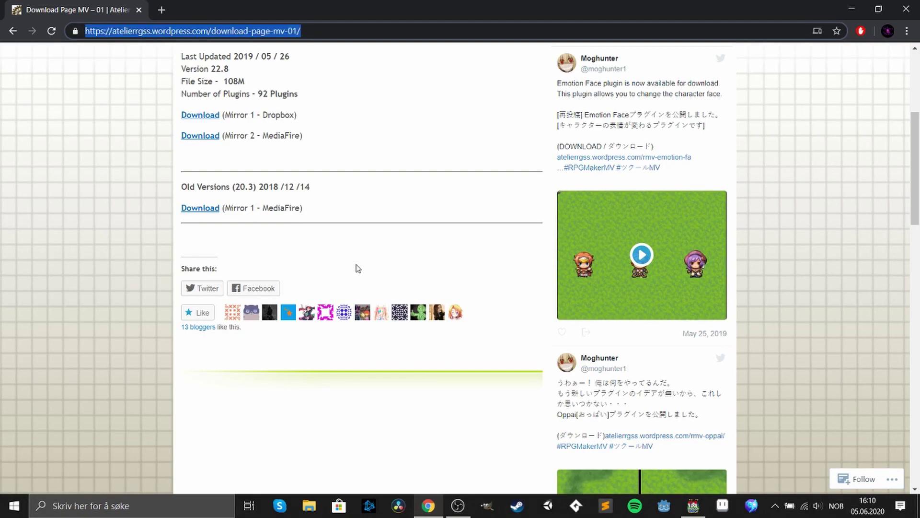
pyautogui.scroll(2, 357, 268)
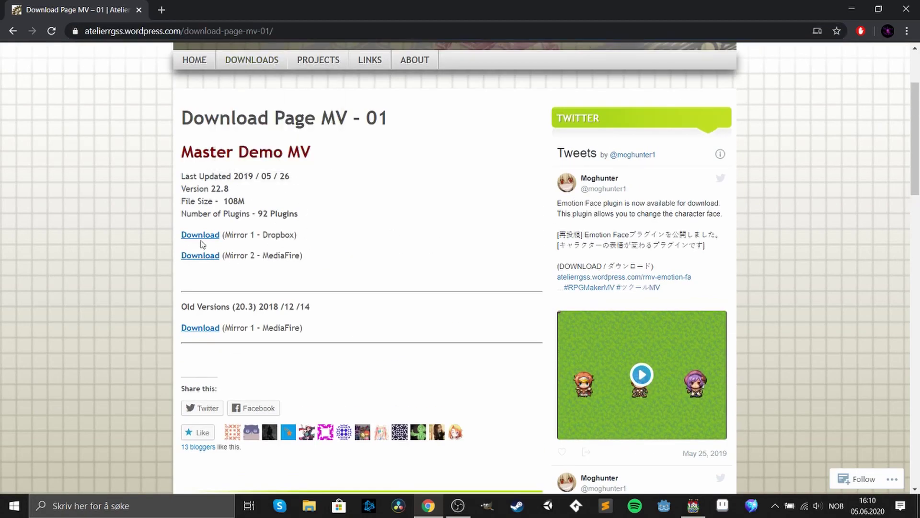
pyautogui.click(852, 9)
# - Open the MOG_Master_MV folder from the desktop
pyautogui.click(22, 382)
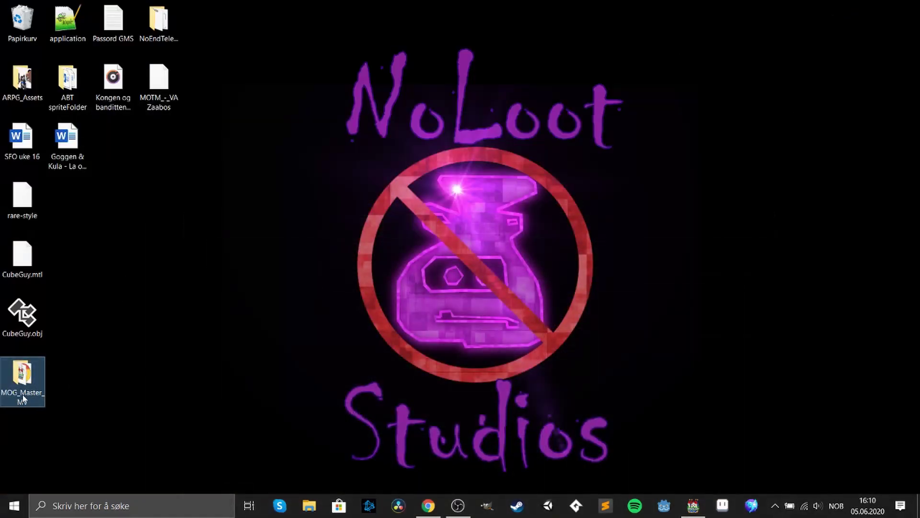
pyautogui.click(71, 369)
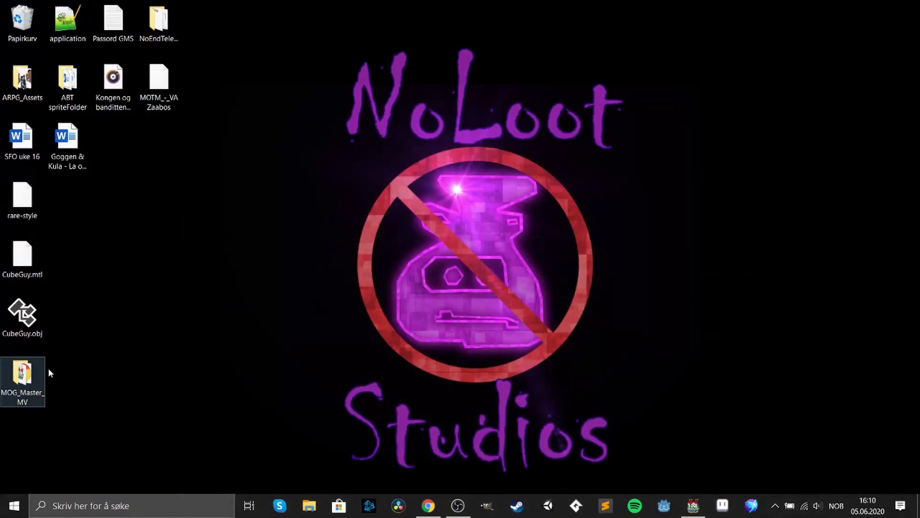
pyautogui.click(23, 381)
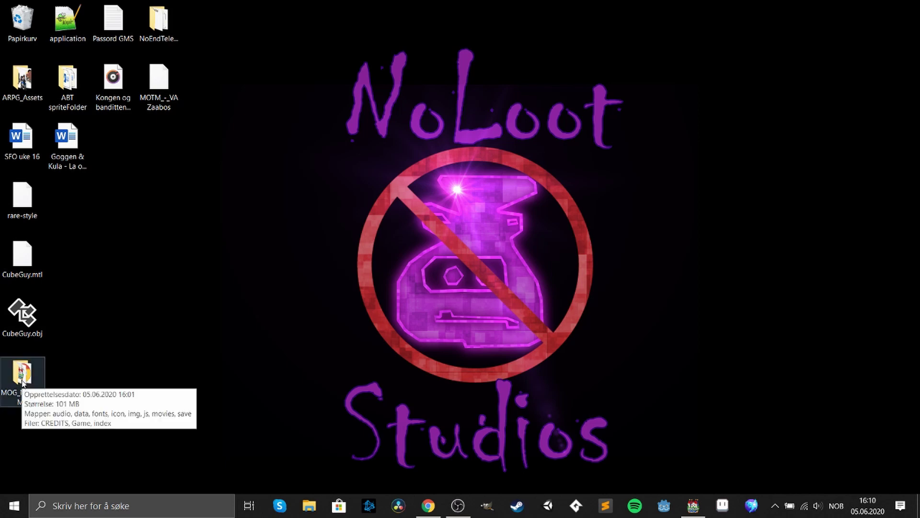
pyautogui.doubleClick(23, 374)
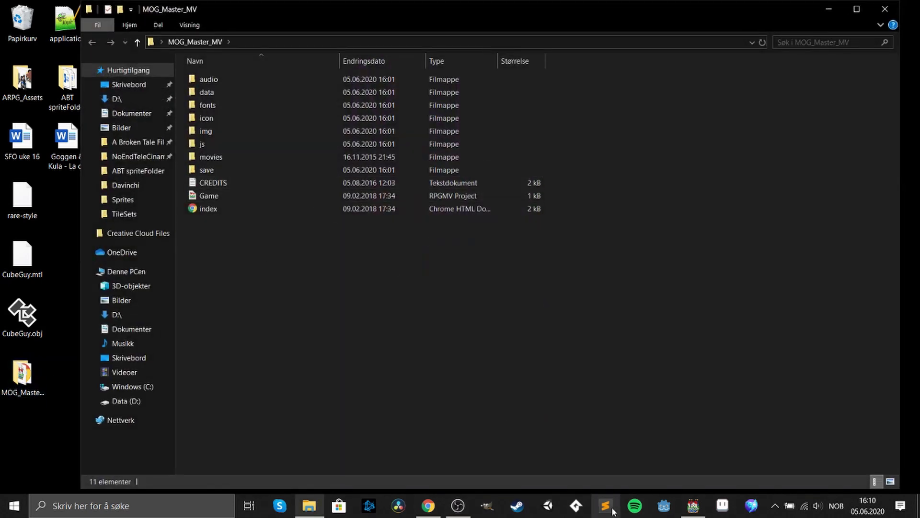
# - Check the current project's plugin list, then abandon a first new-project attempt
pyautogui.click(693, 506)
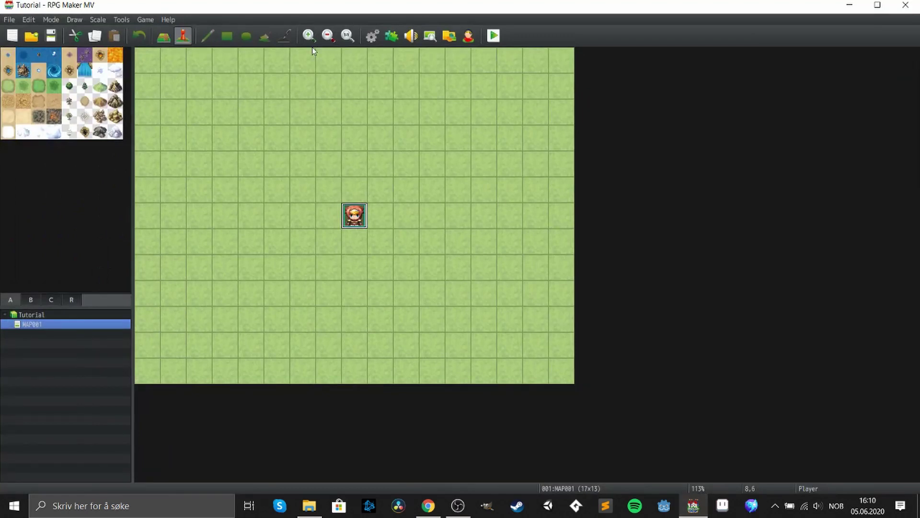
pyautogui.click(392, 35)
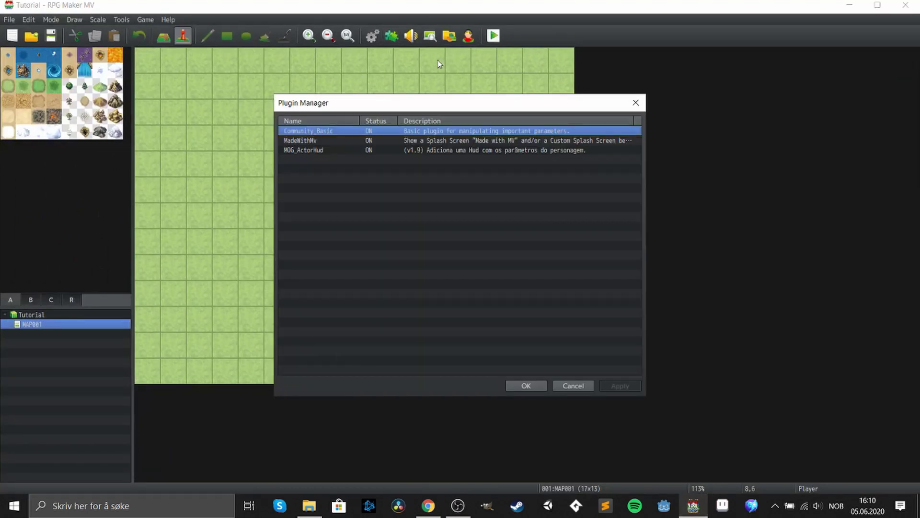
pyautogui.click(573, 385)
pyautogui.click(12, 34)
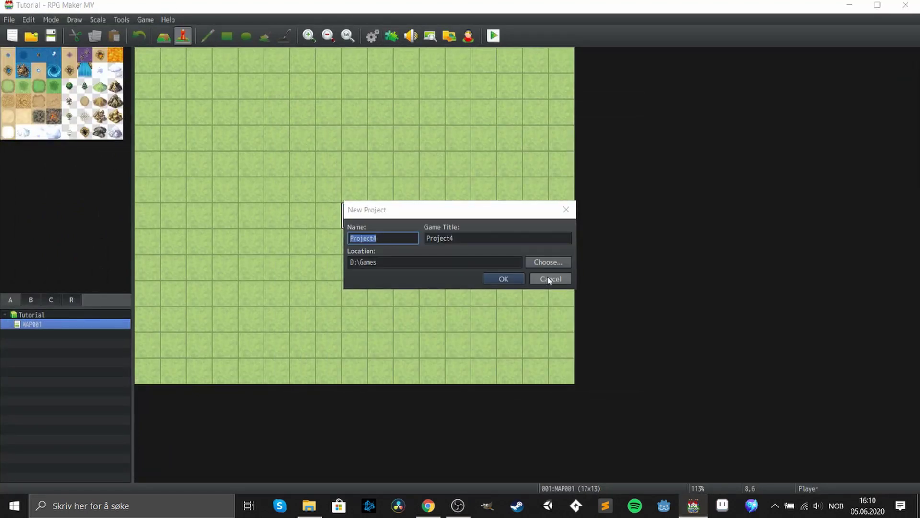
pyautogui.click(550, 279)
# - Create a new project titled Tutorial and view its Plugin Manager
pyautogui.click(9, 20)
pyautogui.click(33, 32)
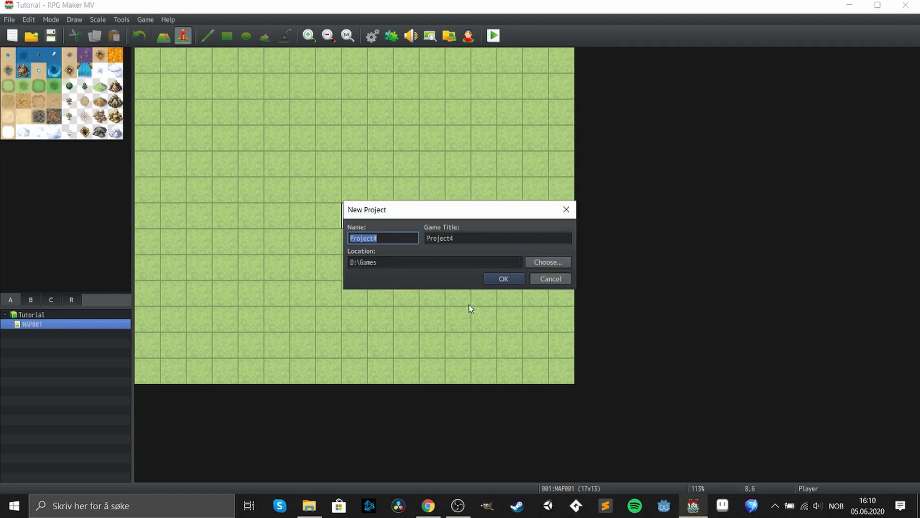
pyautogui.doubleClick(469, 238)
pyautogui.write('Tutor')
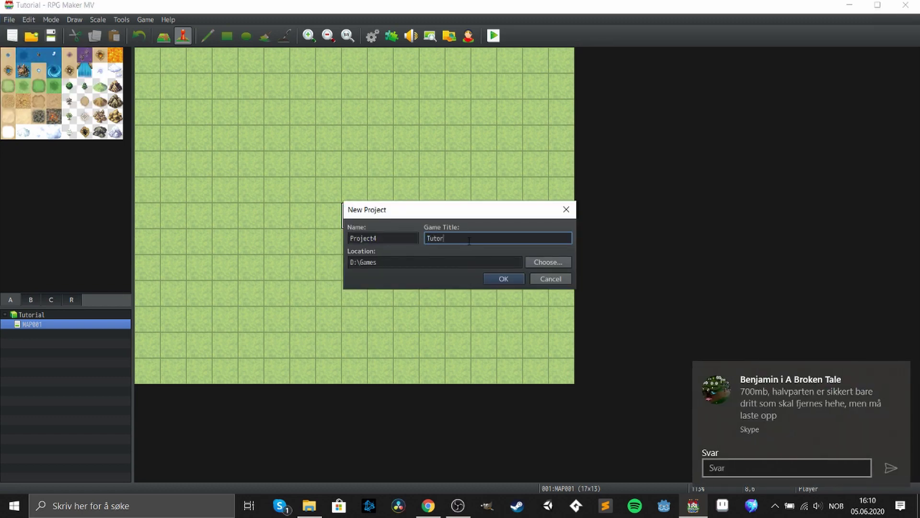
pyautogui.write('ial')
pyautogui.press('Return')
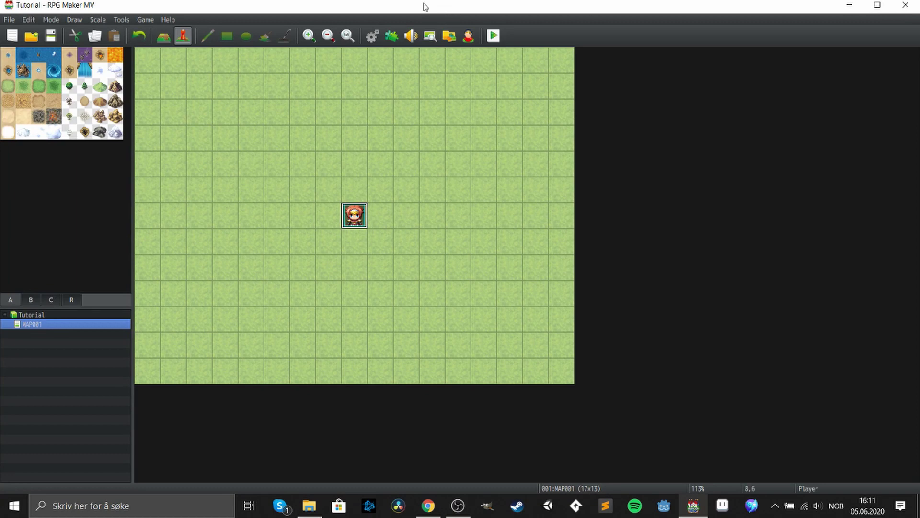
pyautogui.click(392, 35)
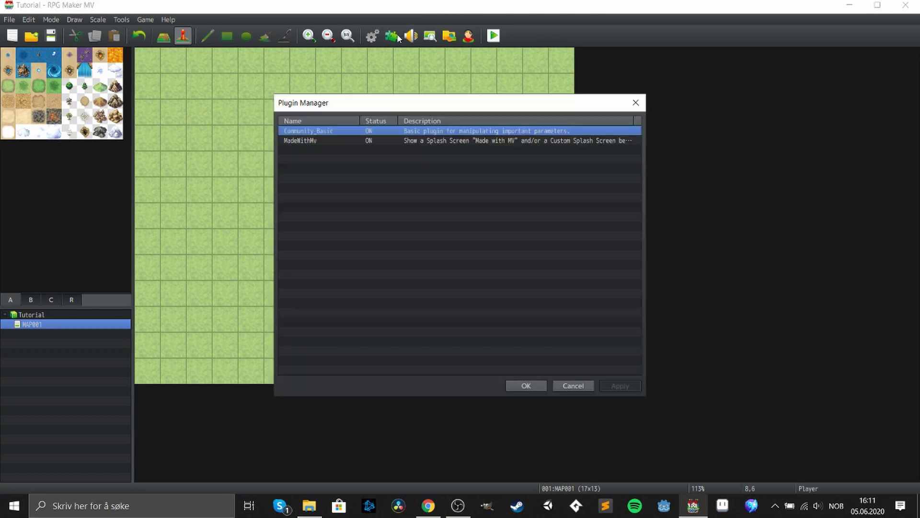
# - Close the plugin list and reopen the MOG_Master_MV folder, selecting img
pyautogui.click(573, 386)
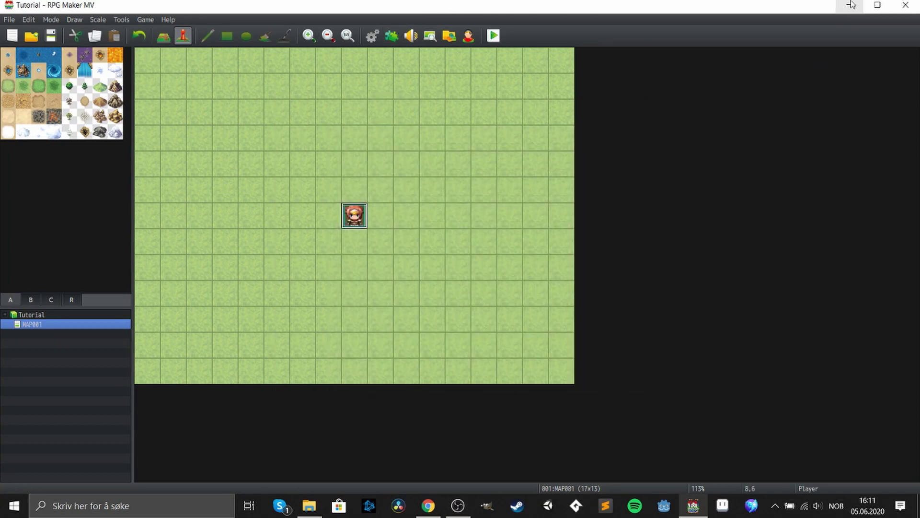
pyautogui.click(308, 506)
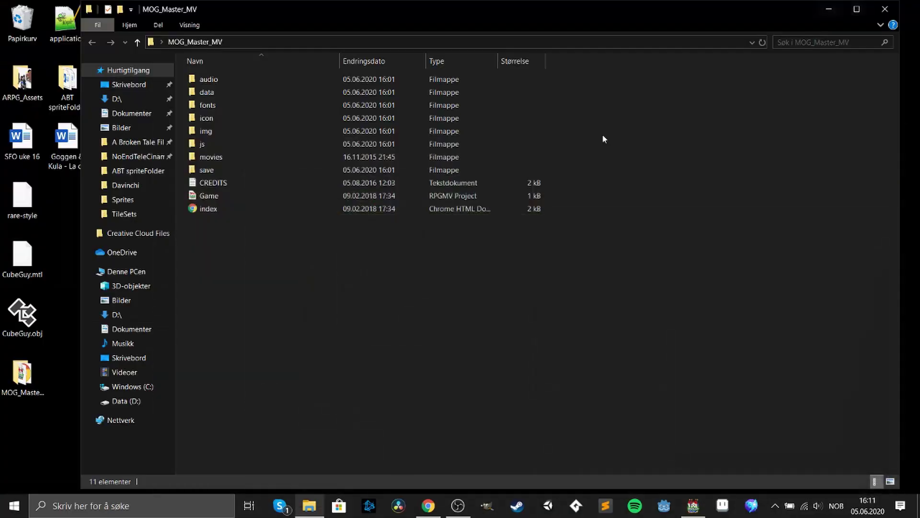
pyautogui.click(885, 9)
pyautogui.doubleClick(22, 378)
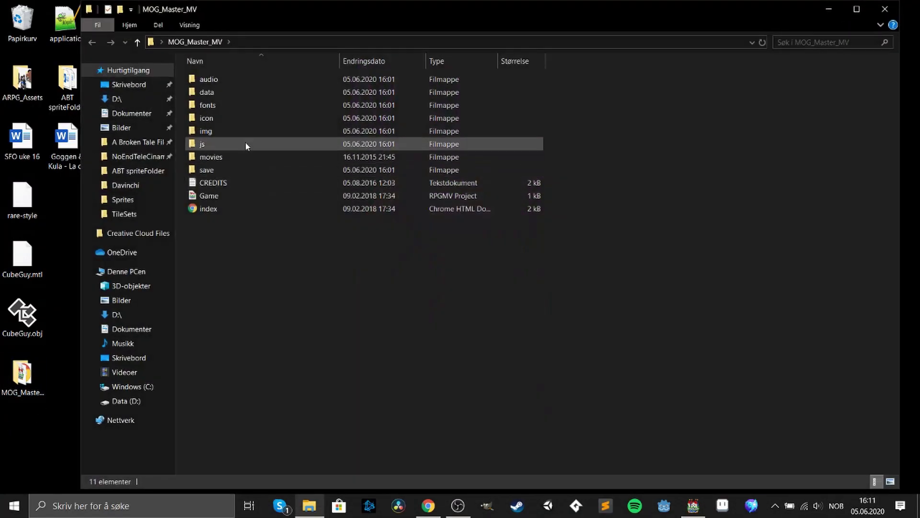
pyautogui.click(240, 131)
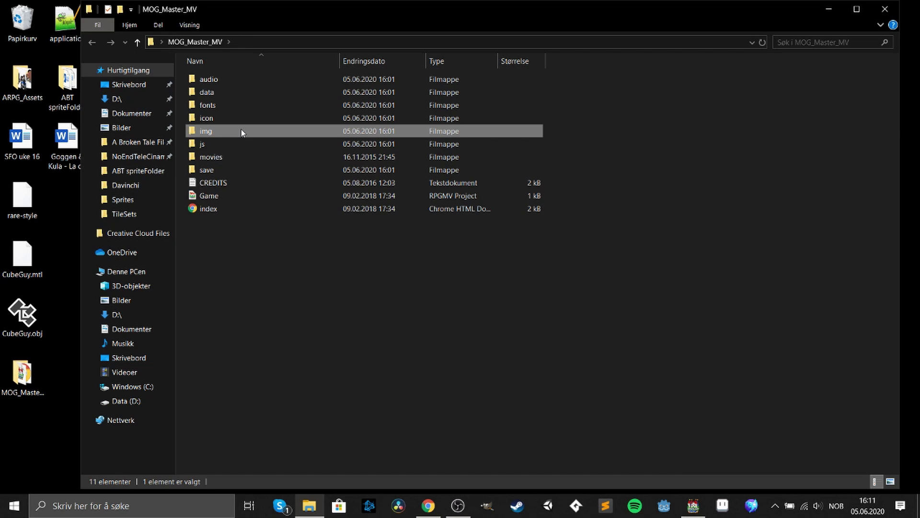
# - Paste the demo files into Project4's game folder, skipping files that already exist
pyautogui.click(693, 505)
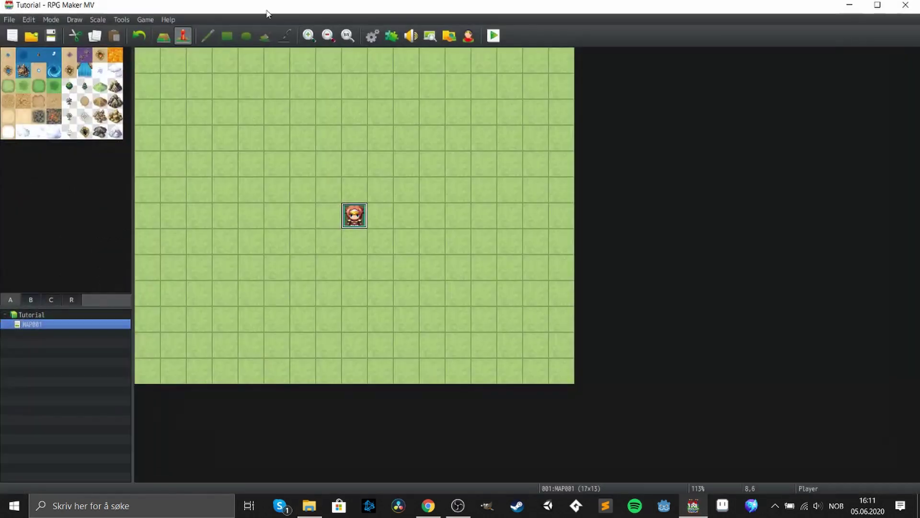
pyautogui.click(146, 20)
pyautogui.click(166, 49)
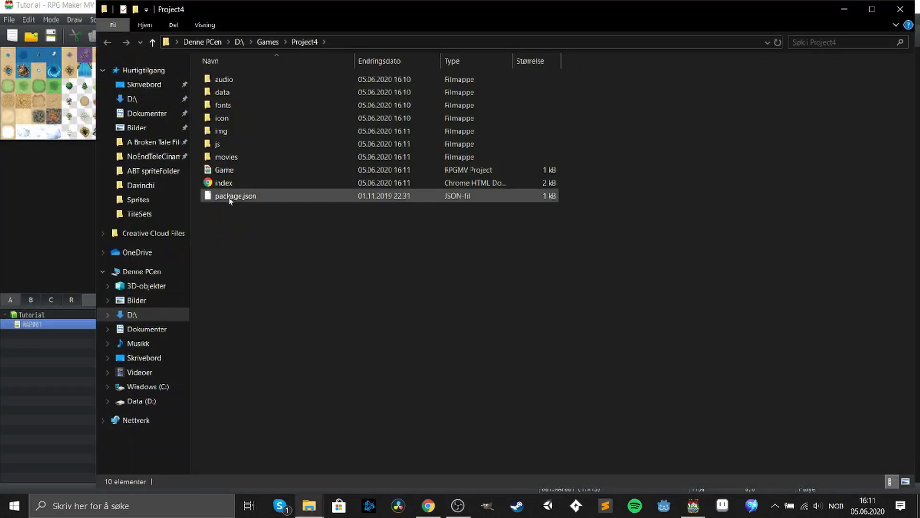
pyautogui.rightClick(196, 132)
pyautogui.click(243, 220)
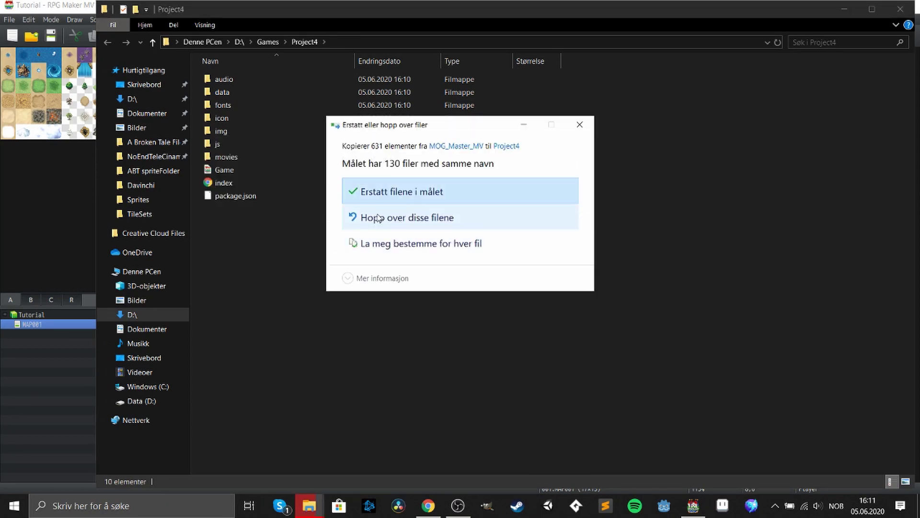
pyautogui.click(413, 219)
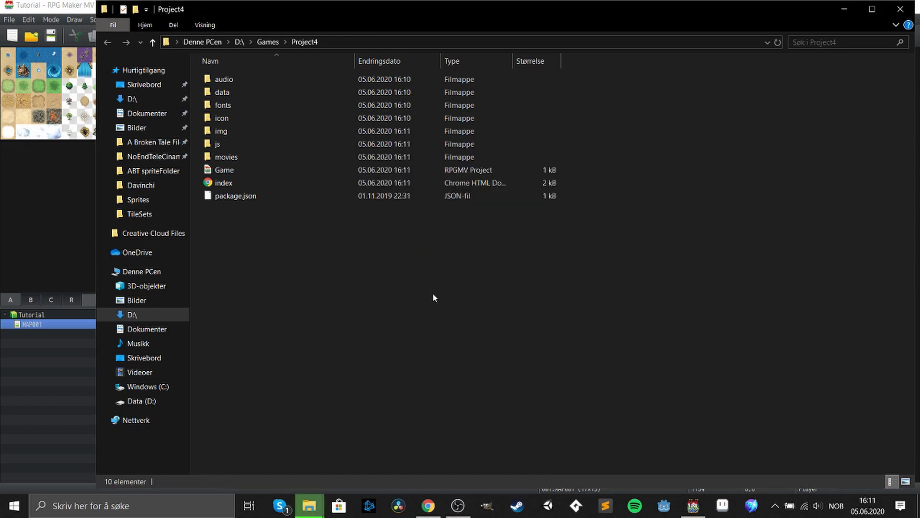
pyautogui.click(429, 507)
pyautogui.click(309, 505)
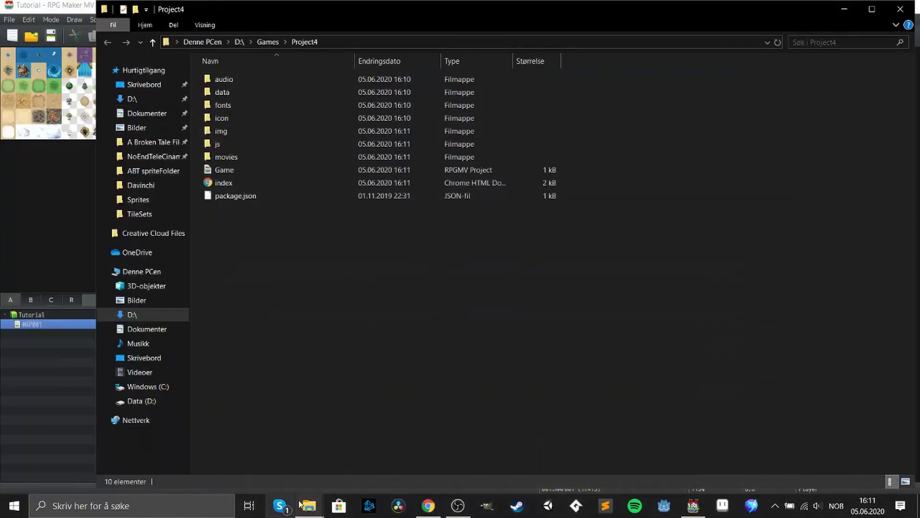
# - Copy the plugins folder from the MOG_Master_MV demo's js folder
pyautogui.click(255, 467)
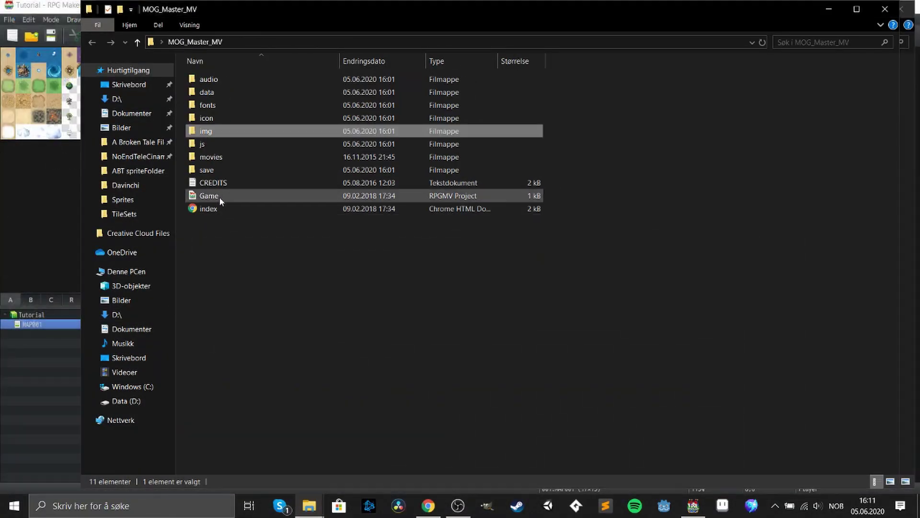
pyautogui.doubleClick(226, 147)
pyautogui.click(220, 106)
pyautogui.rightClick(220, 107)
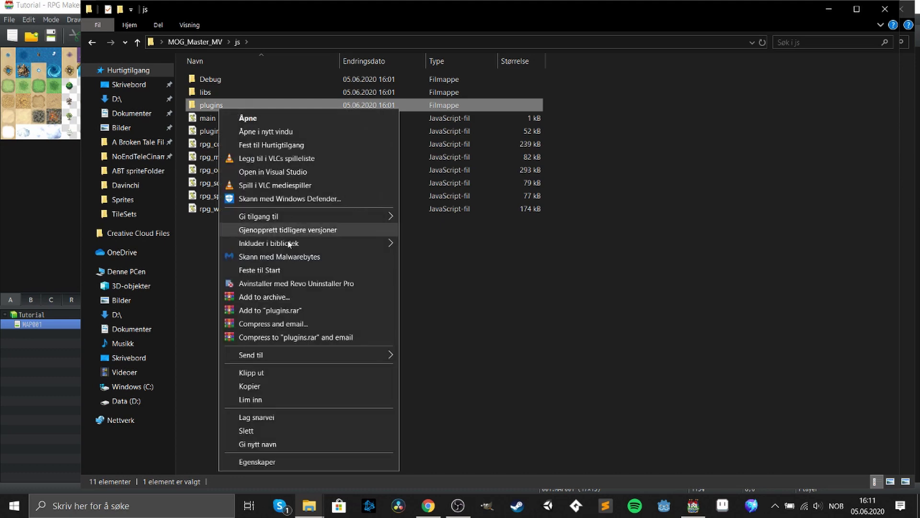
pyautogui.click(284, 383)
# - Paste the plugins folder into Project4's js folder and minimize that window
pyautogui.click(310, 506)
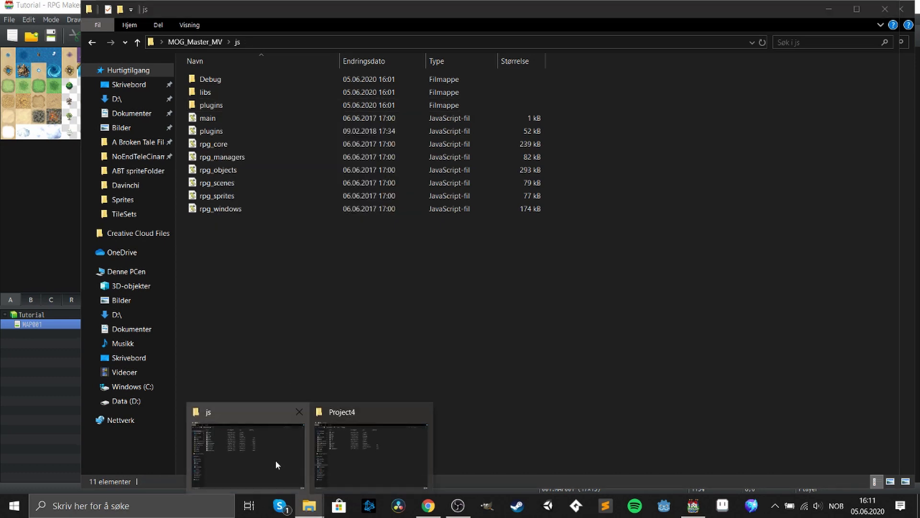
pyautogui.click(387, 448)
pyautogui.doubleClick(217, 144)
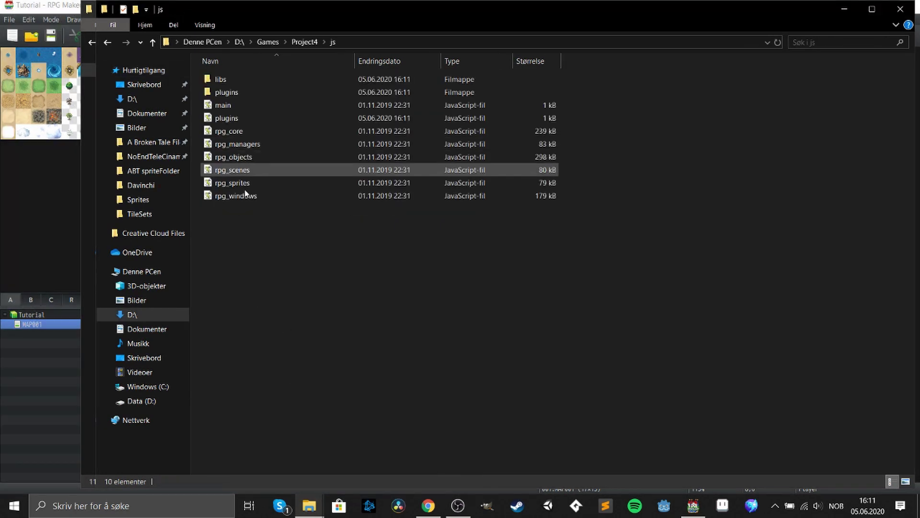
pyautogui.rightClick(251, 237)
pyautogui.click(335, 323)
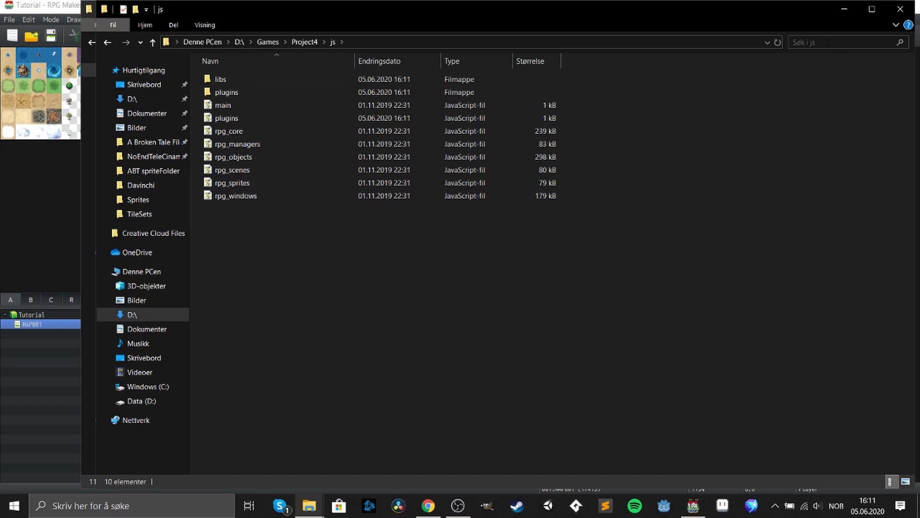
pyautogui.click(844, 8)
# - Add MOG_ActorHud as a new Plugin Manager entry and confirm it
pyautogui.click(844, 9)
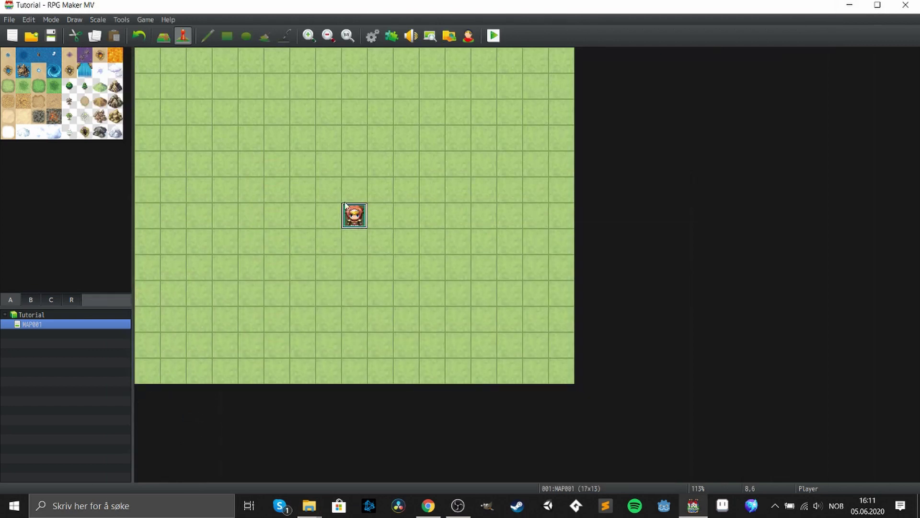
pyautogui.click(392, 36)
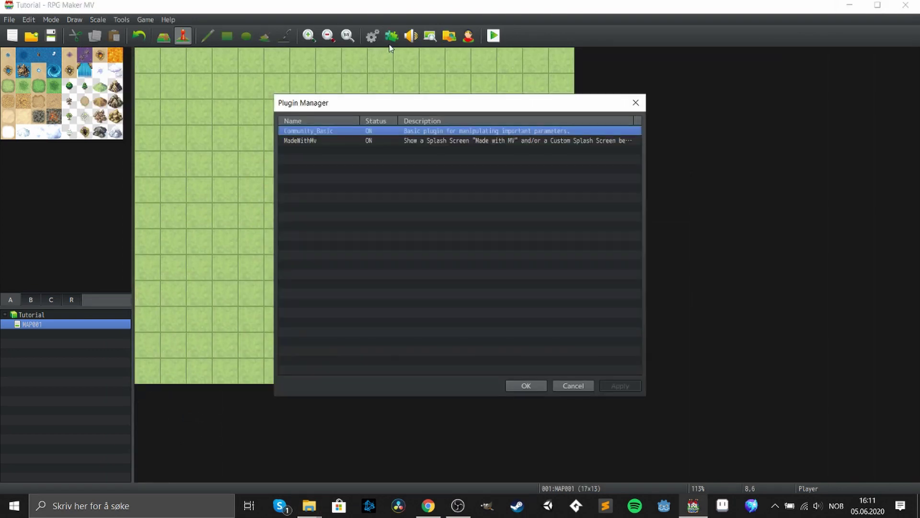
pyautogui.doubleClick(391, 149)
pyautogui.click(364, 136)
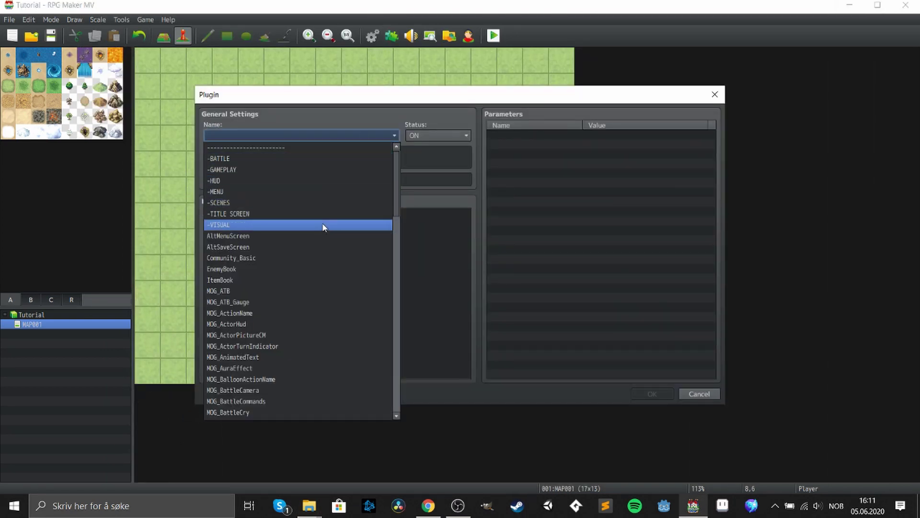
pyautogui.click(311, 324)
pyautogui.scroll(-8, 709, 257)
pyautogui.scroll(-3, 722, 332)
pyautogui.scroll(12, 722, 217)
pyautogui.click(652, 394)
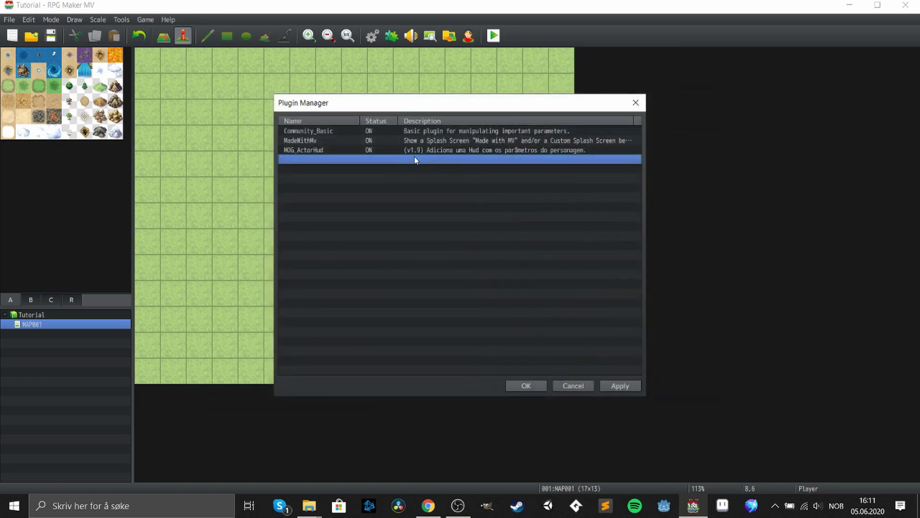
# - Close Plugin Manager, then save the project and start a playtest
pyautogui.click(526, 386)
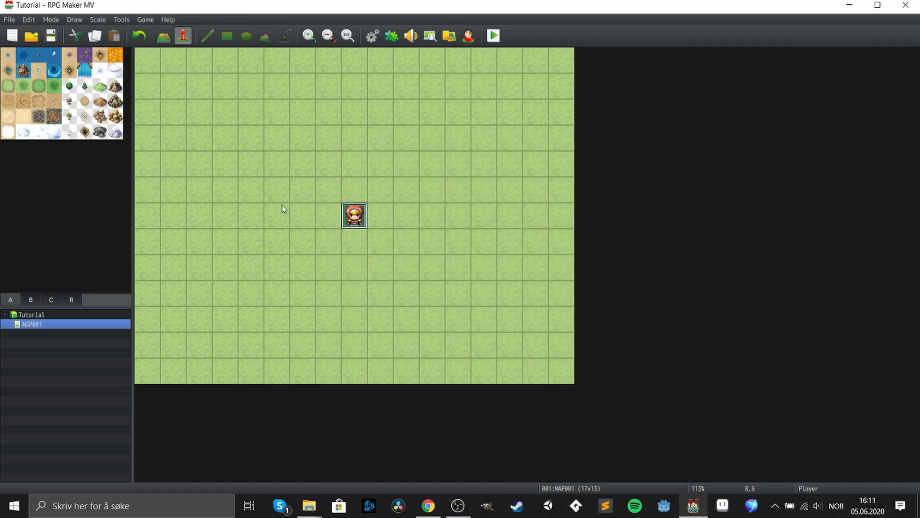
pyautogui.click(494, 36)
pyautogui.click(420, 268)
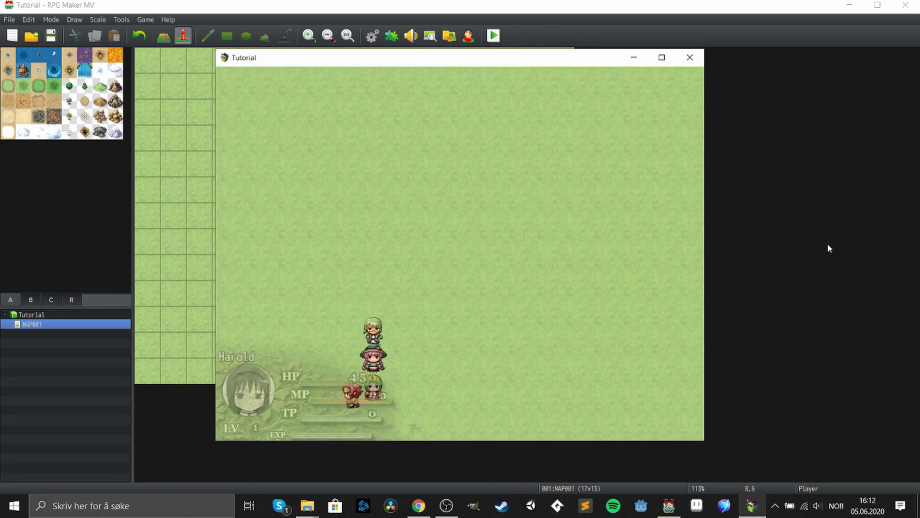
# - Walk the party left, right and up to view the HUD, then end the playtest
pyautogui.press('Left')
pyautogui.press('Left')
pyautogui.press('Left')
pyautogui.press('Right')
pyautogui.press('Right')
pyautogui.press('Right')
pyautogui.press('Up')
pyautogui.press('Up')
pyautogui.press('Up')
pyautogui.press('Up')
pyautogui.press('Up')
pyautogui.press('Left')
pyautogui.press('Left')
pyautogui.press('Left')
pyautogui.press('Up')
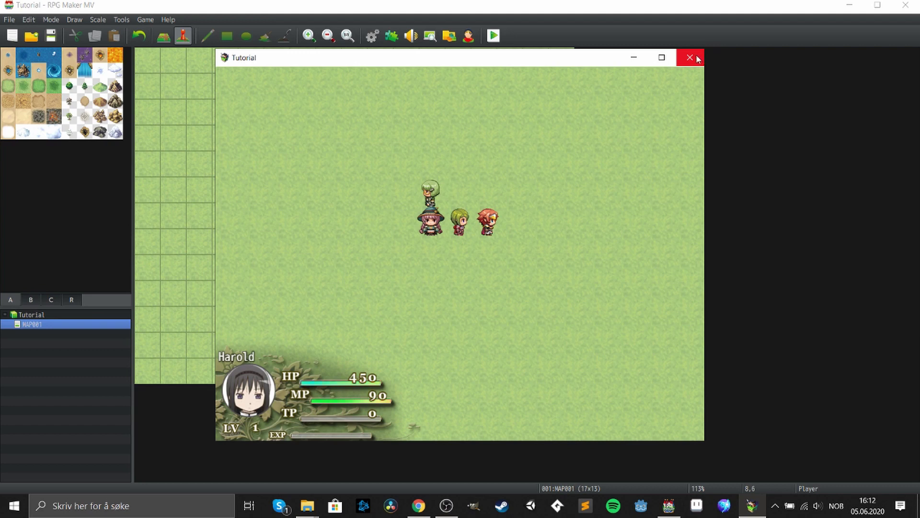
pyautogui.click(691, 58)
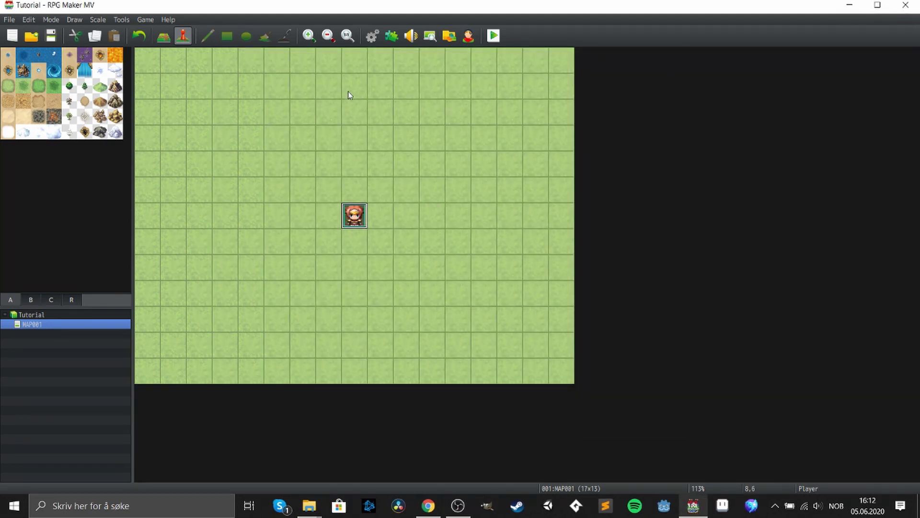
# - Open MOG_ActorHud's parameter settings from the Plugin Manager
pyautogui.click(167, 69)
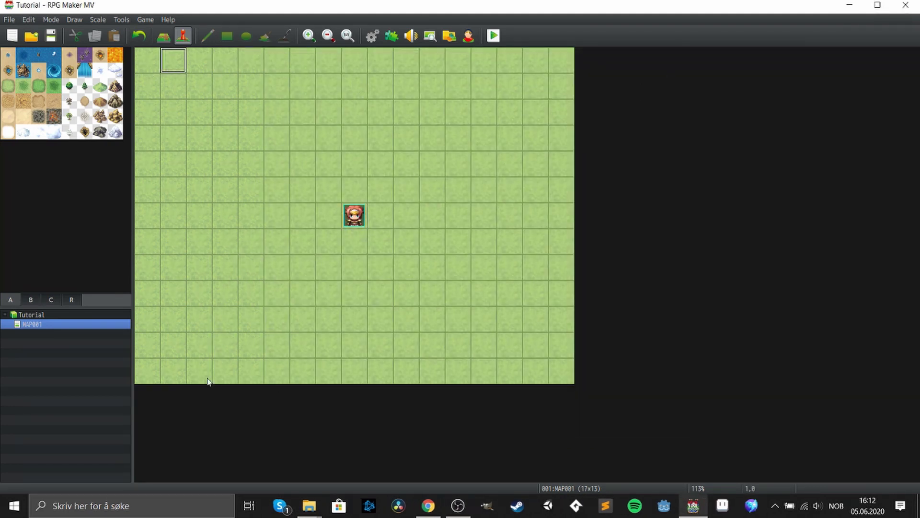
pyautogui.click(392, 37)
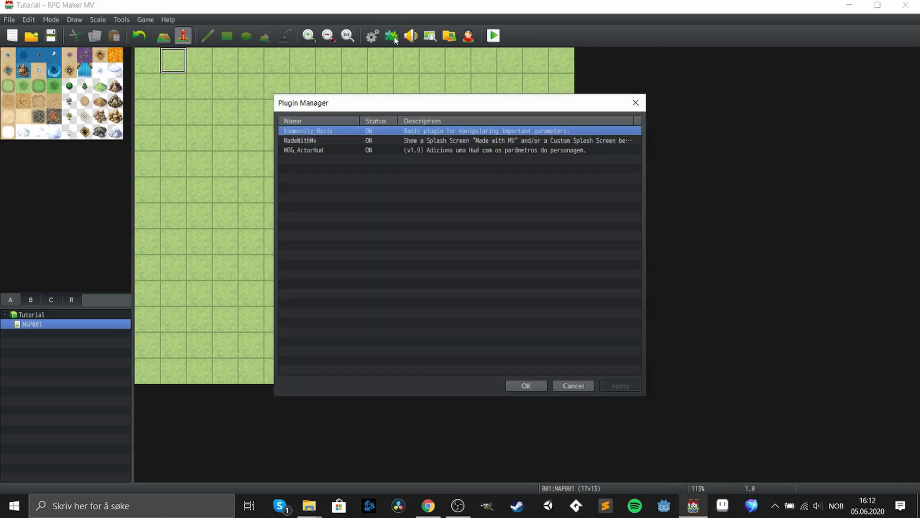
pyautogui.click(410, 156)
pyautogui.rightClick(411, 153)
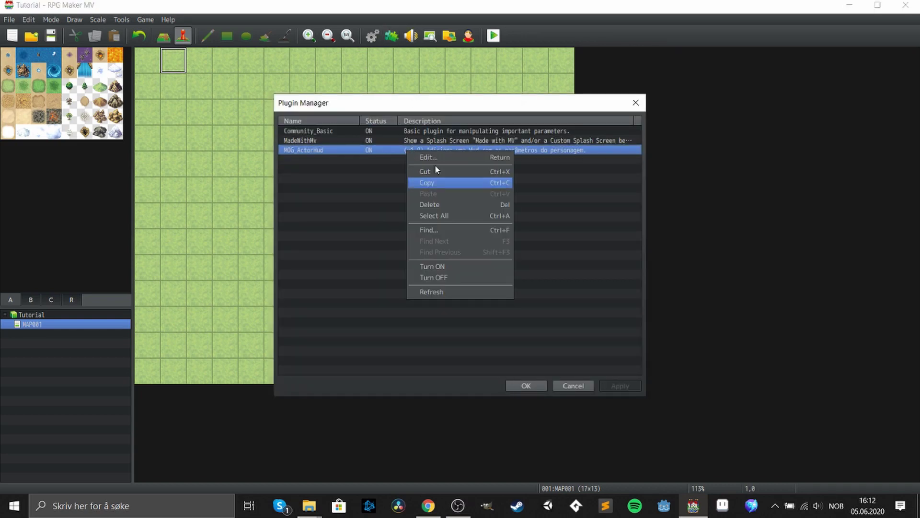
pyautogui.click(435, 160)
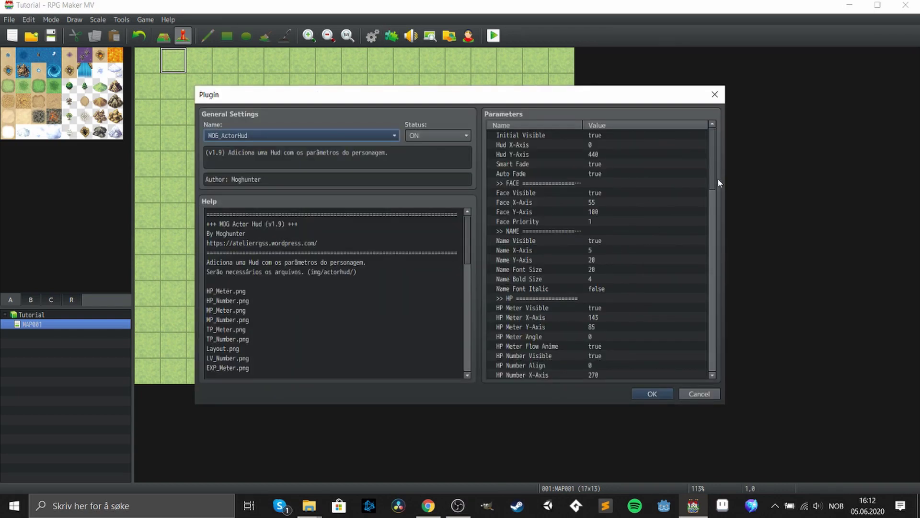
# - Inspect the Name Visible, X-Axis and Y-Axis parameters, then cancel both dialogs
pyautogui.click(524, 241)
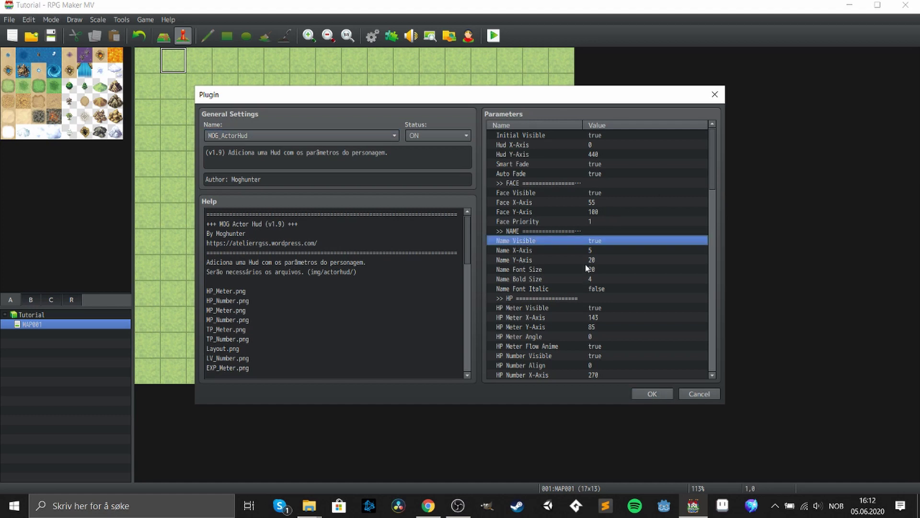
pyautogui.click(587, 260)
pyautogui.click(543, 249)
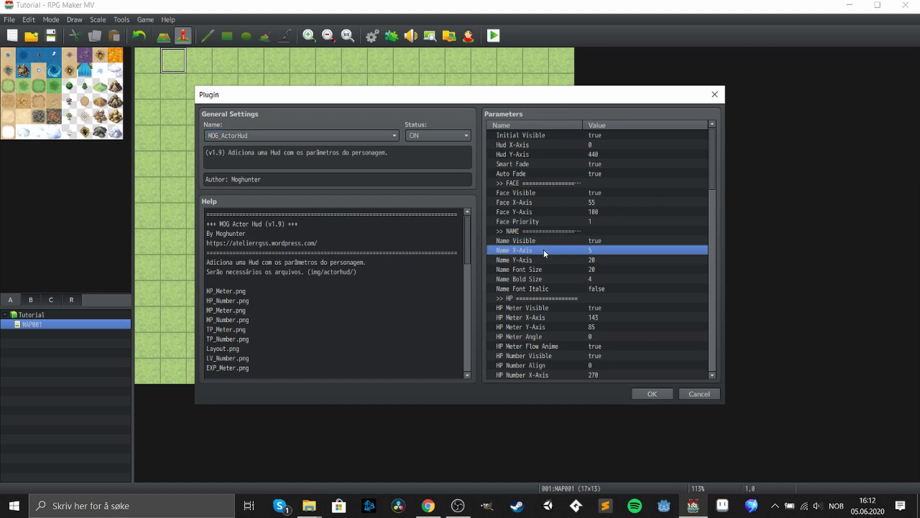
pyautogui.click(543, 259)
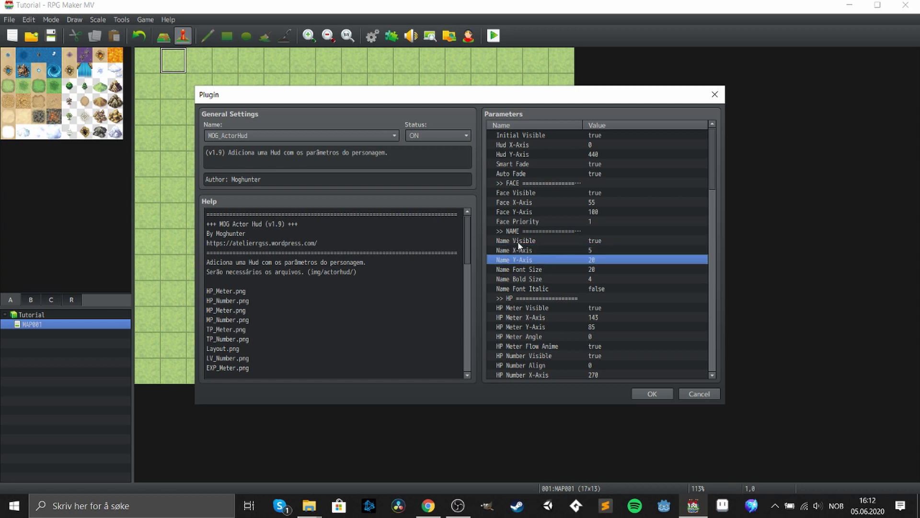
pyautogui.click(522, 249)
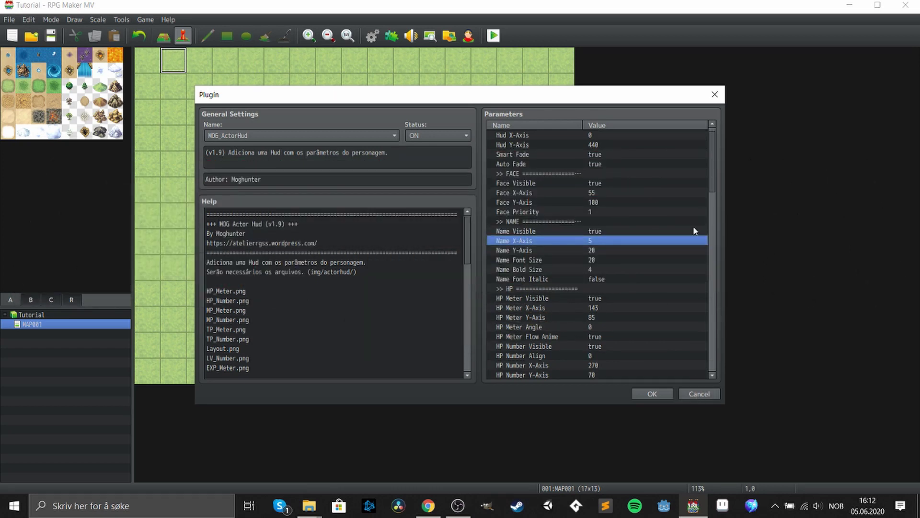
pyautogui.scroll(-3, 719, 189)
pyautogui.scroll(-2, 717, 204)
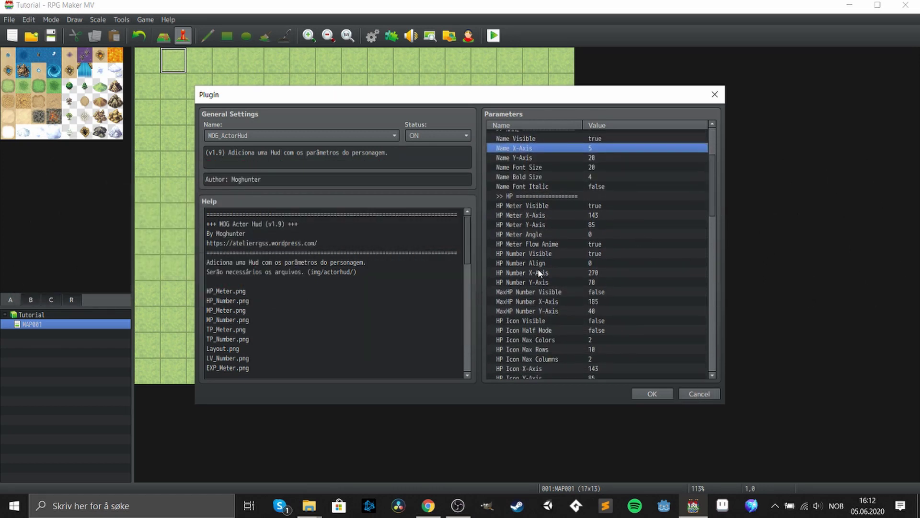
pyautogui.click(710, 397)
pyautogui.click(574, 389)
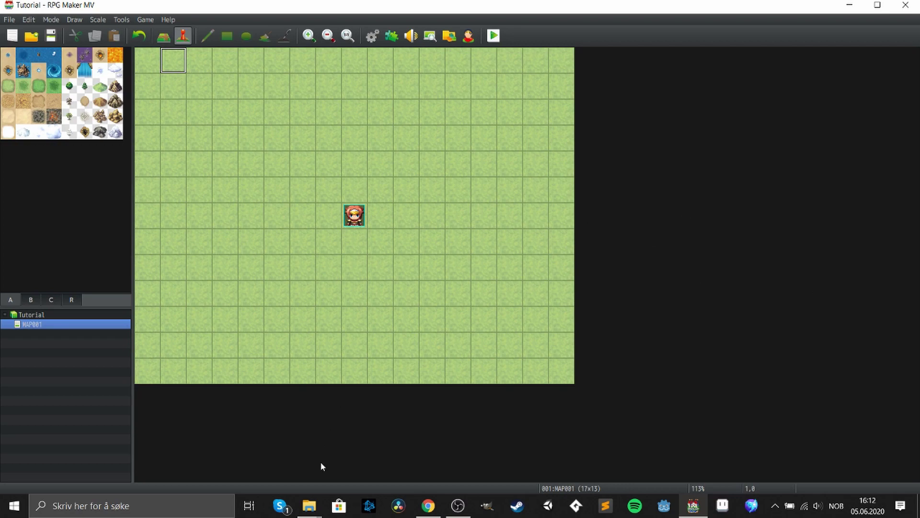
# - Glance at the open js folder windows, then bring up the map editor's Game menu
pyautogui.click(308, 505)
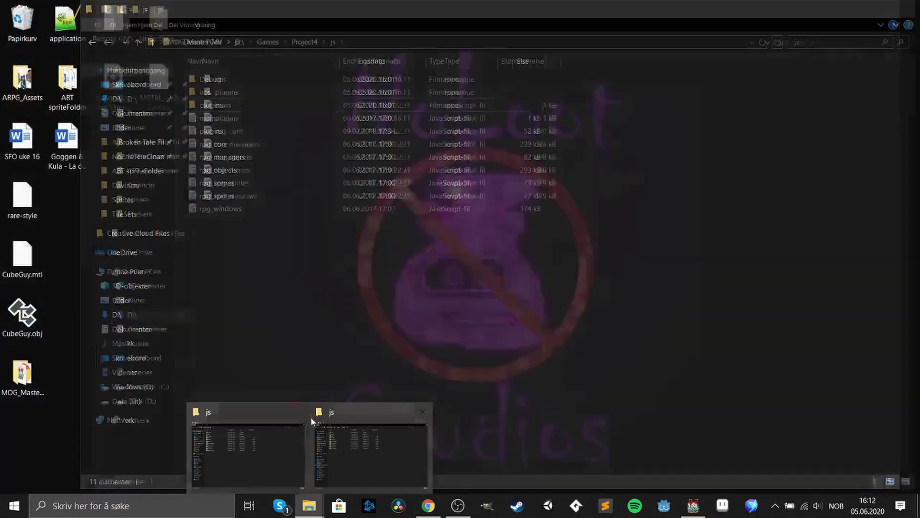
pyautogui.click(299, 412)
pyautogui.click(361, 410)
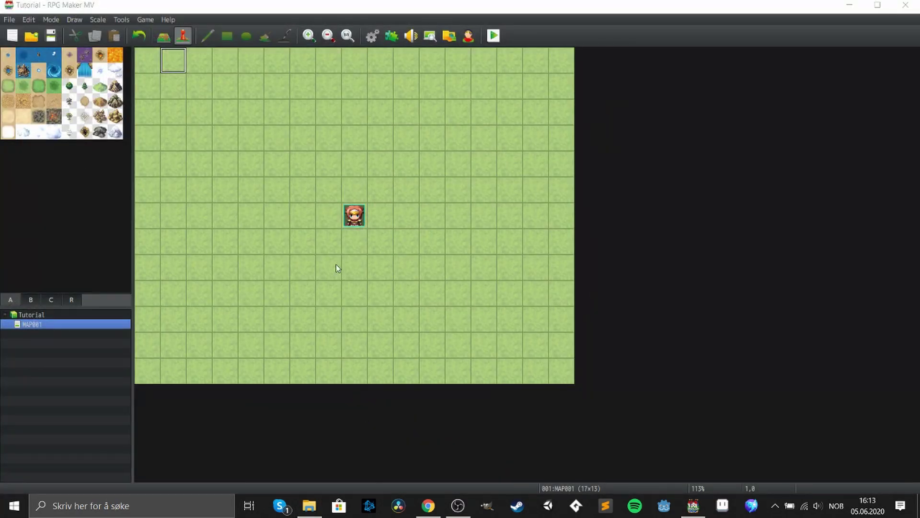
pyautogui.click(121, 19)
pyautogui.moveTo(145, 20)
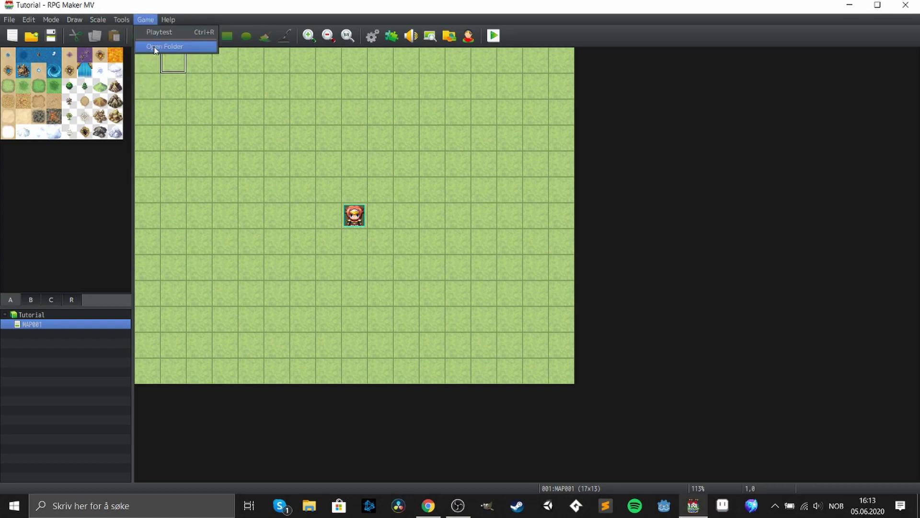
# - Open the project folder and go into img/actorhud
pyautogui.click(165, 43)
pyautogui.doubleClick(257, 129)
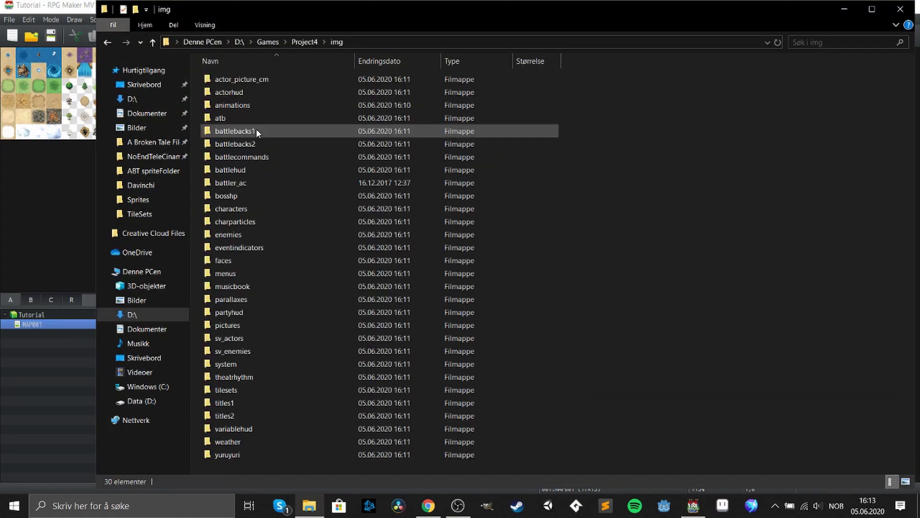
pyautogui.click(230, 93)
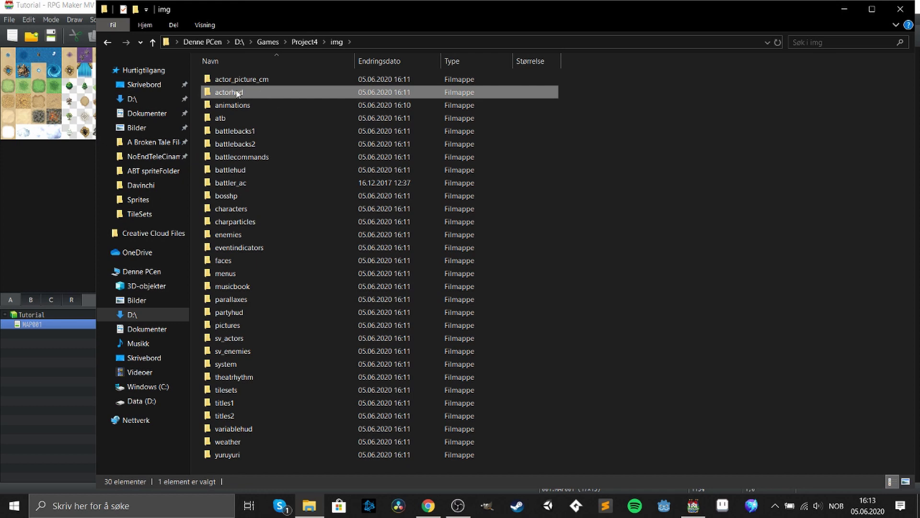
pyautogui.doubleClick(236, 93)
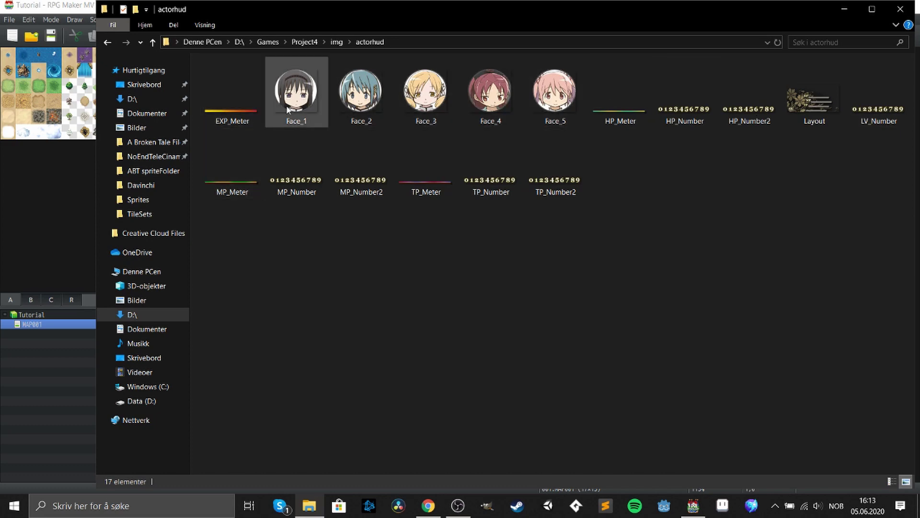
# - Preview the Face_1 image in Photos, then close it
pyautogui.click(297, 94)
pyautogui.rightClick(296, 94)
pyautogui.moveTo(382, 282)
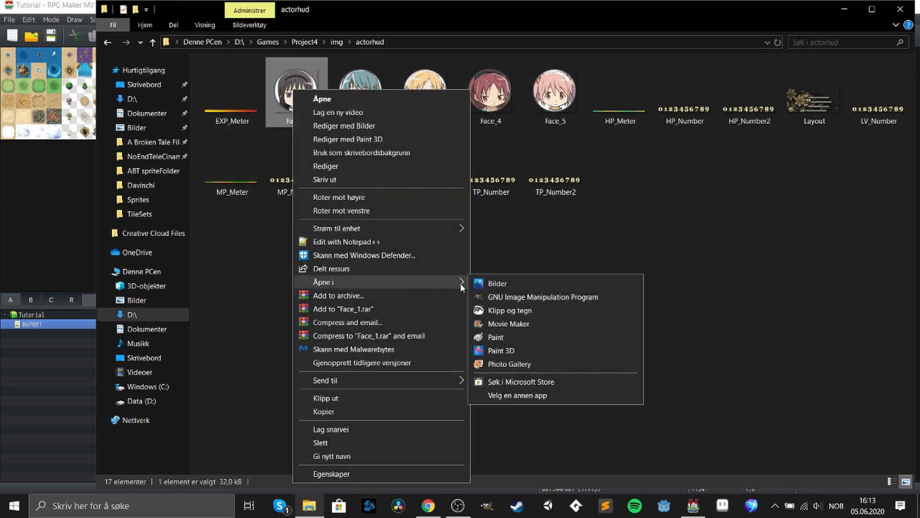
pyautogui.click(501, 278)
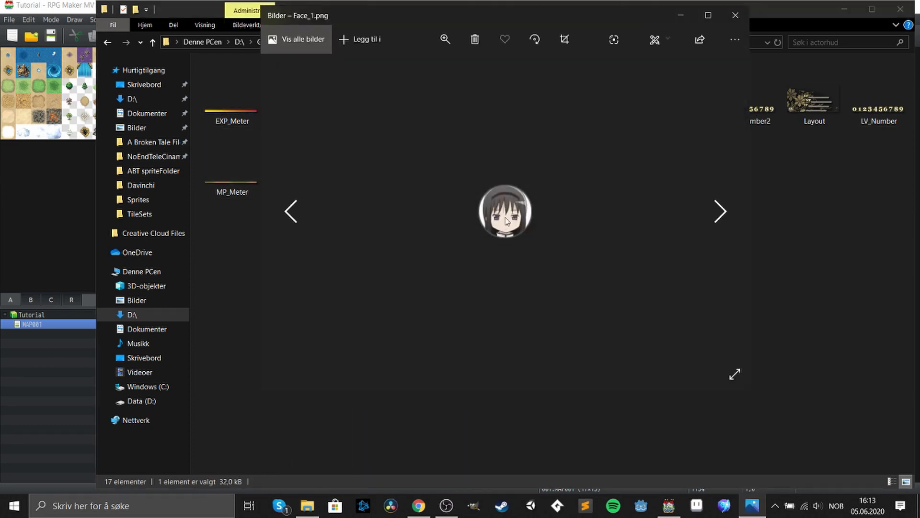
pyautogui.click(737, 18)
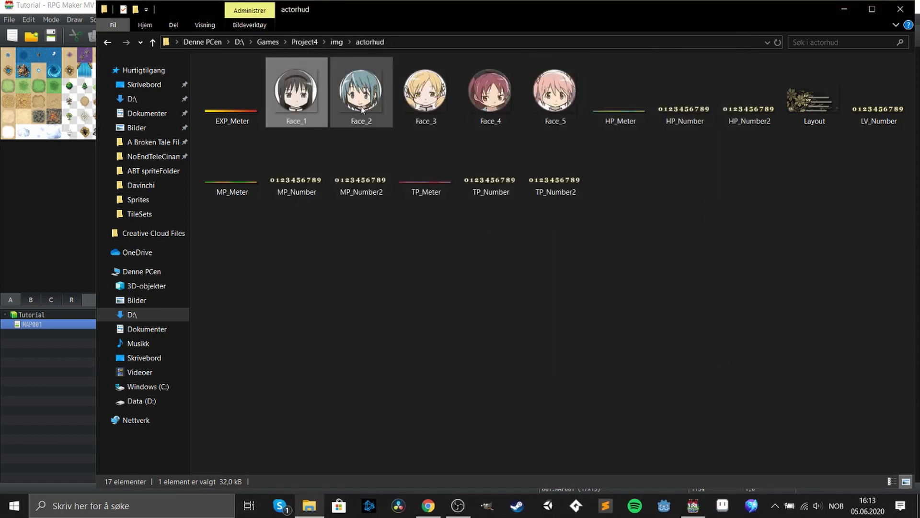
# - Browse the EXP, MP and HP meter images, preview Layout, then minimize Explorer
pyautogui.click(232, 108)
pyautogui.rightClick(243, 111)
pyautogui.click(219, 114)
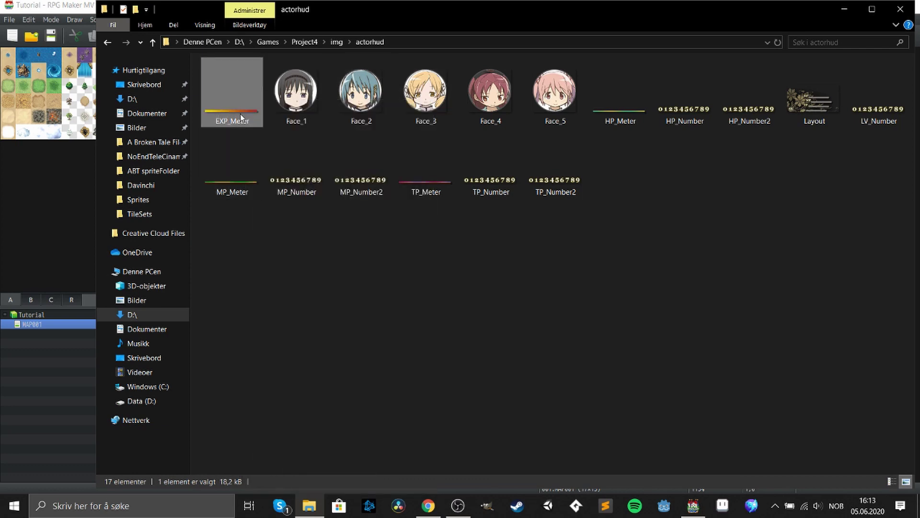
pyautogui.click(229, 174)
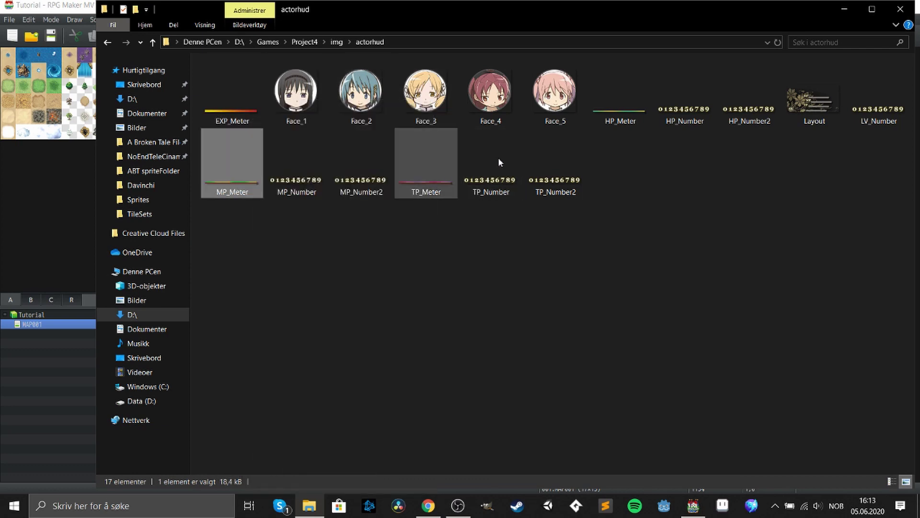
pyautogui.click(620, 108)
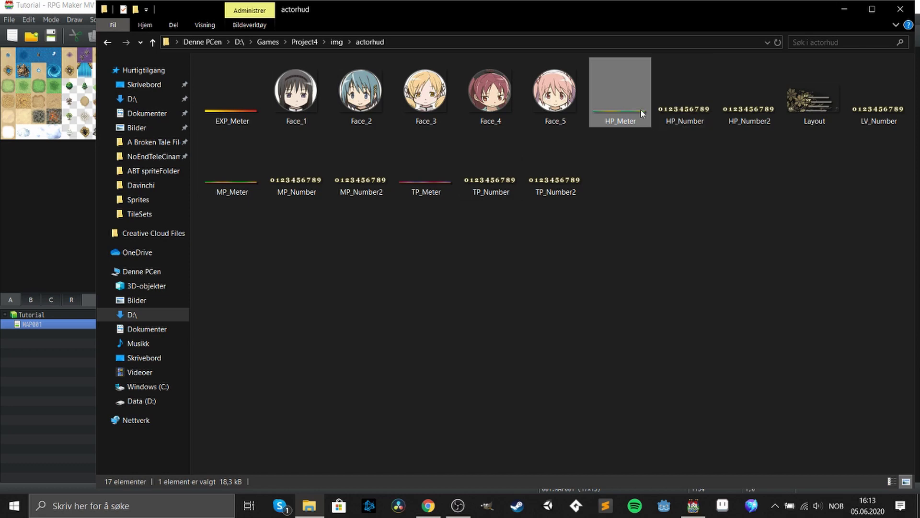
pyautogui.rightClick(817, 107)
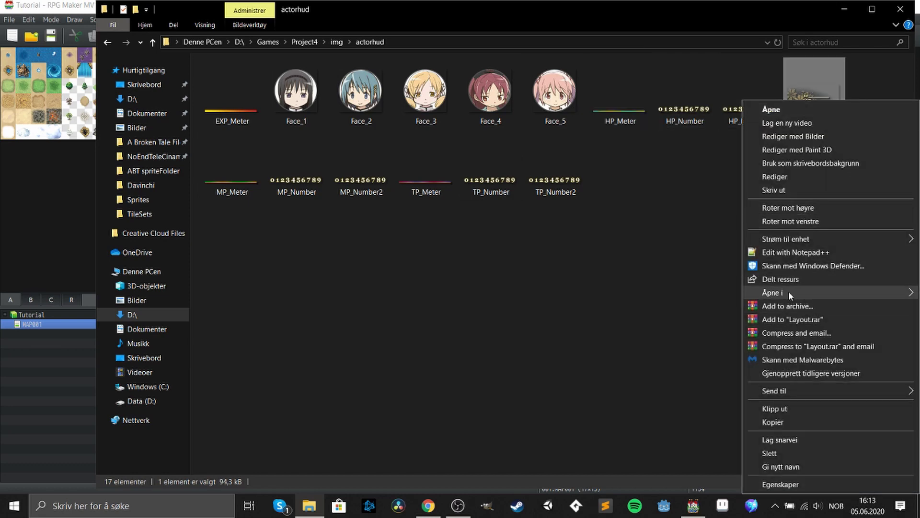
pyautogui.moveTo(791, 292)
pyautogui.click(632, 296)
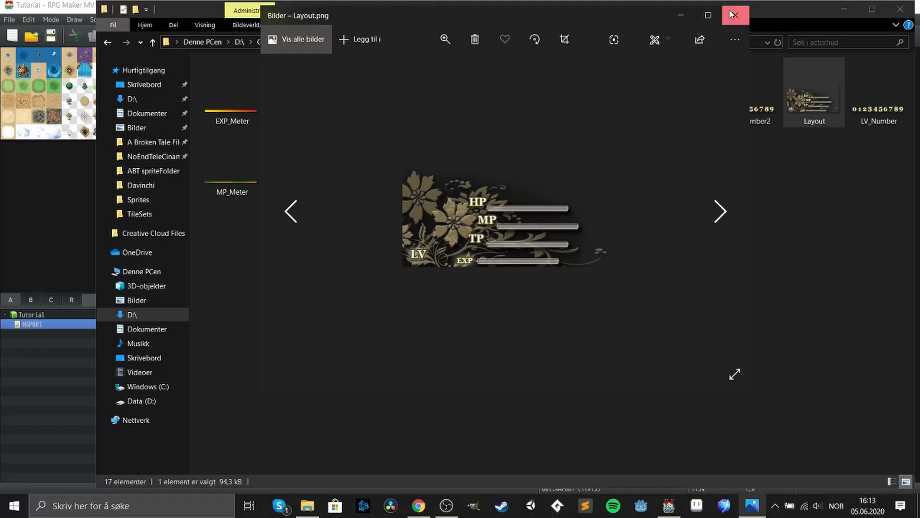
pyautogui.click(735, 14)
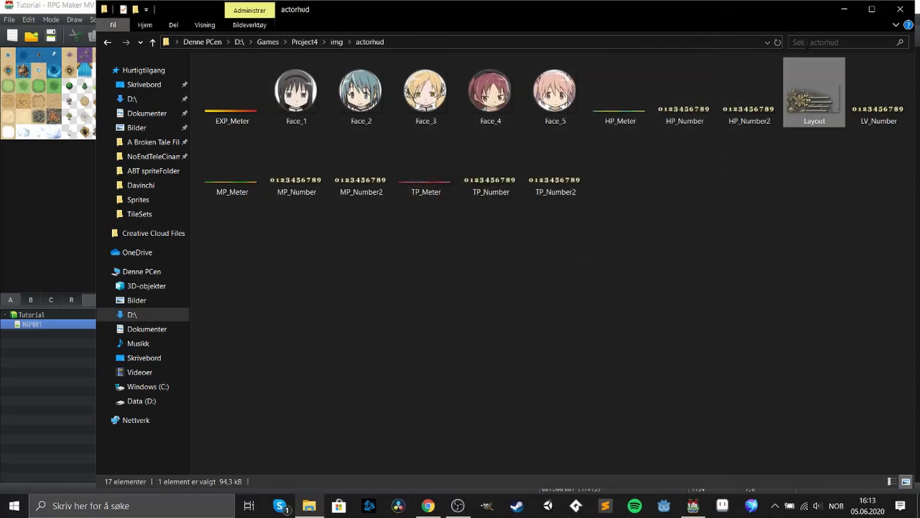
pyautogui.click(846, 13)
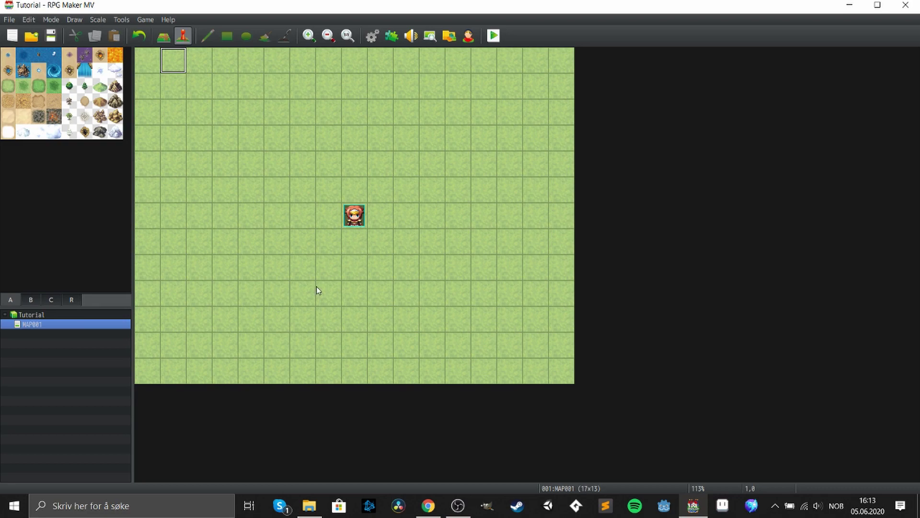
# - Minimize the RPG Maker MV window to reveal the NoLoot Studios desktop
pyautogui.click(849, 6)
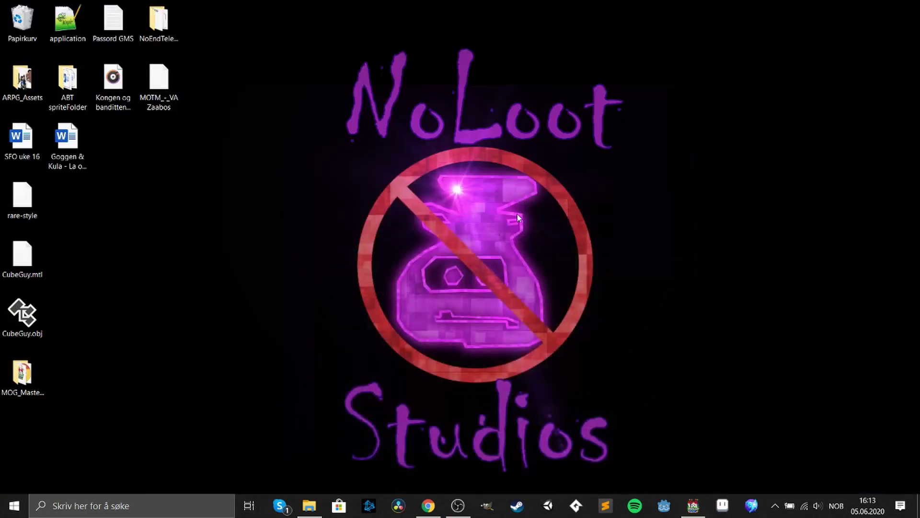